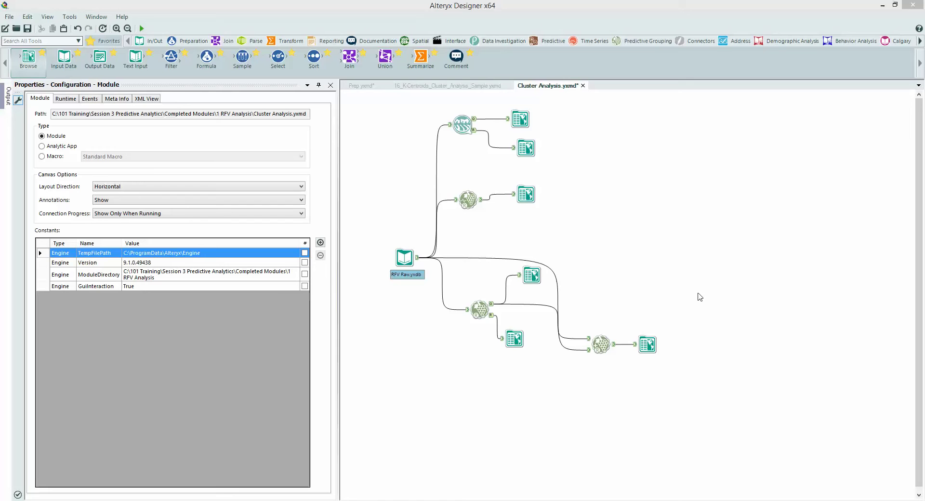
# Step: Check the upper cluster tool's second Browse table and report, then the middle Browse's 8 records
pyautogui.click(489, 134)
pyautogui.click(520, 146)
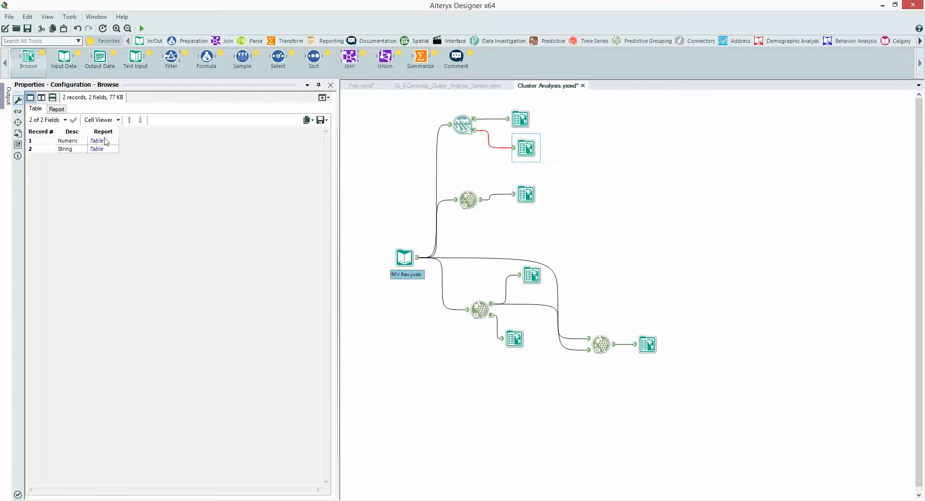
pyautogui.click(56, 109)
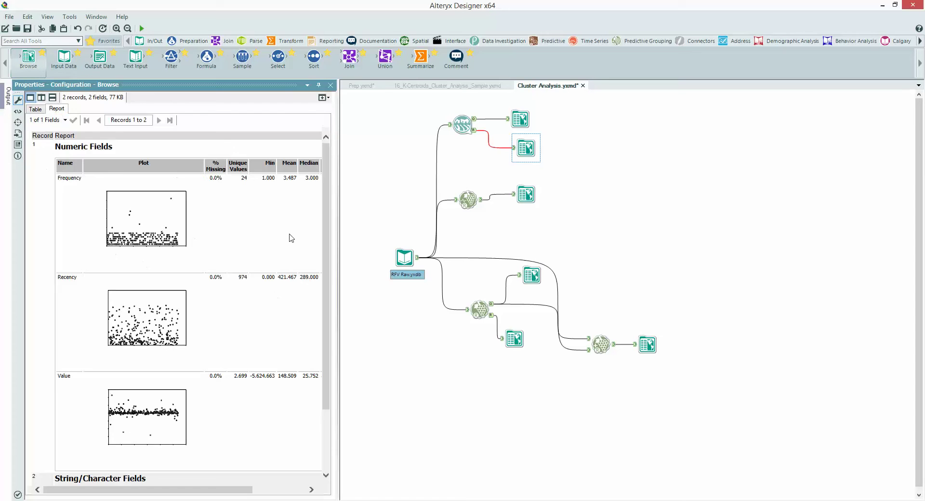
pyautogui.click(528, 195)
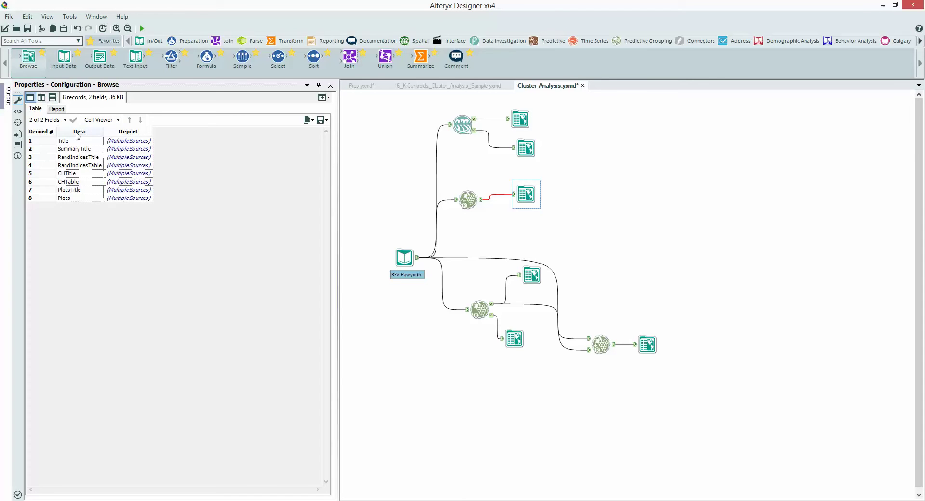
# Step: Show the middle Browse's report with Adjusted Rand and Calinski-Harabasz tables and boxplots
pyautogui.click(57, 109)
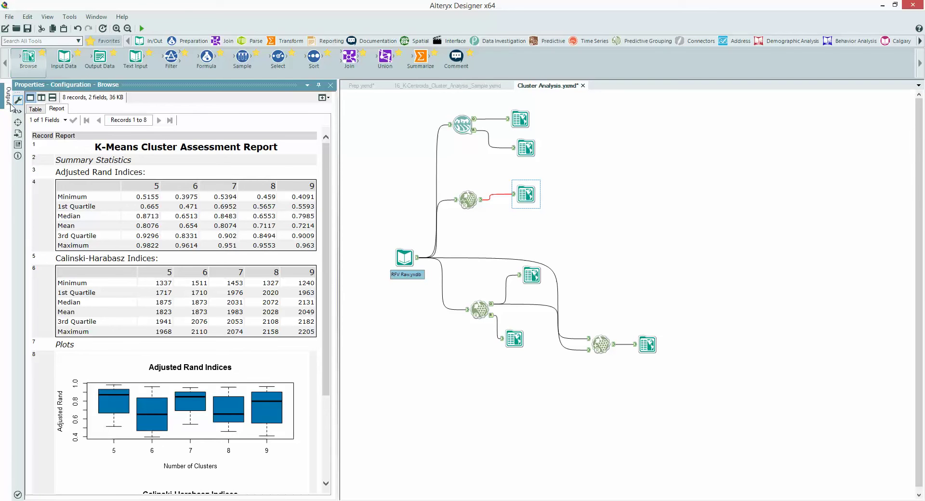
pyautogui.moveTo(10, 103)
# Step: Place a Tool Container from the Documentation palette and caption it 'Data Investigation'
pyautogui.click(372, 43)
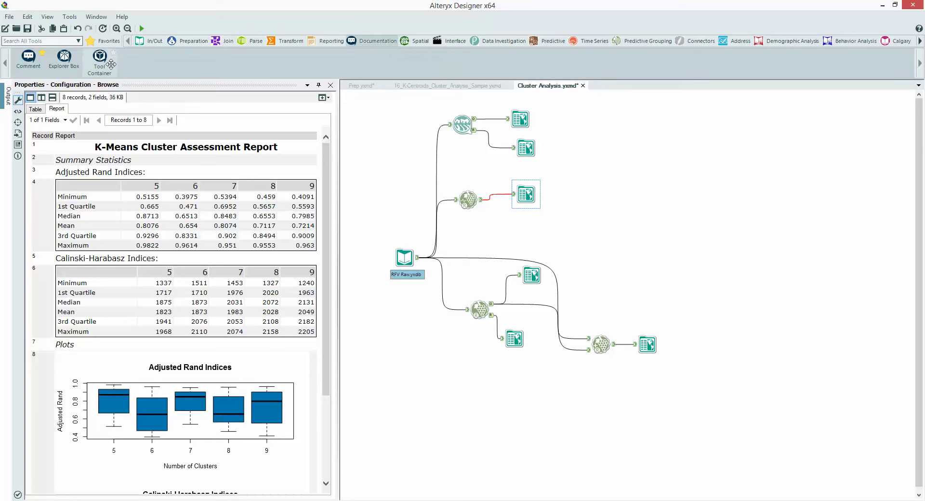
pyautogui.moveTo(99, 57); pyautogui.dragTo(621, 178)
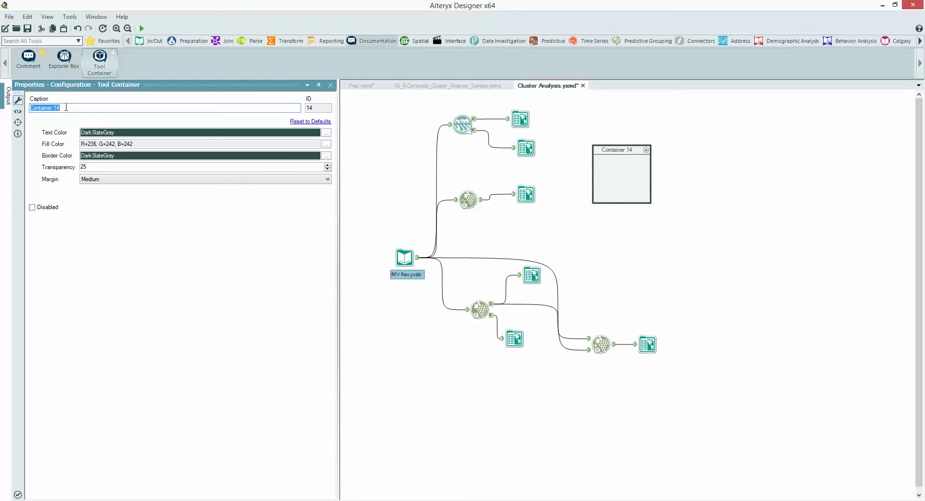
pyautogui.write('Data Investigation')
pyautogui.click(423, 97)
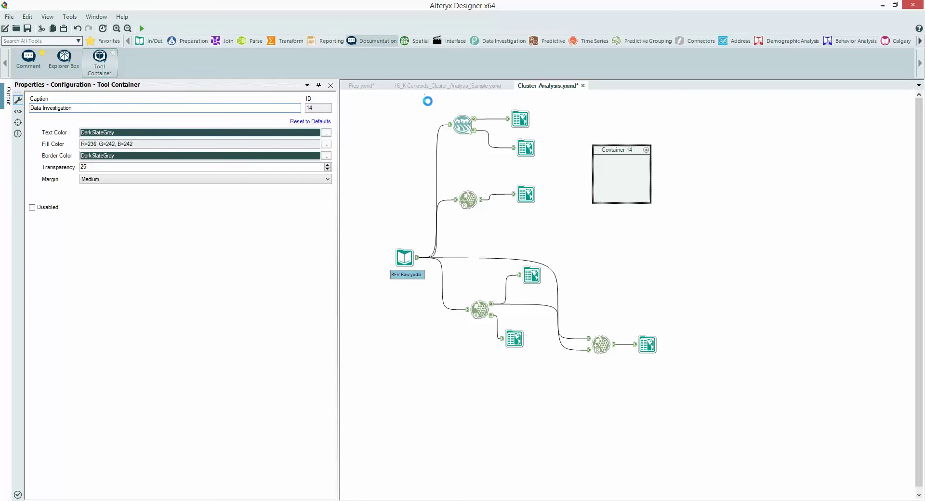
# Step: Move the top and middle cluster tools with their Browses into Data Investigation, testing collapse/expand
pyautogui.moveTo(418, 98); pyautogui.dragTo(550, 166)
pyautogui.moveTo(462, 127); pyautogui.dragTo(612, 175)
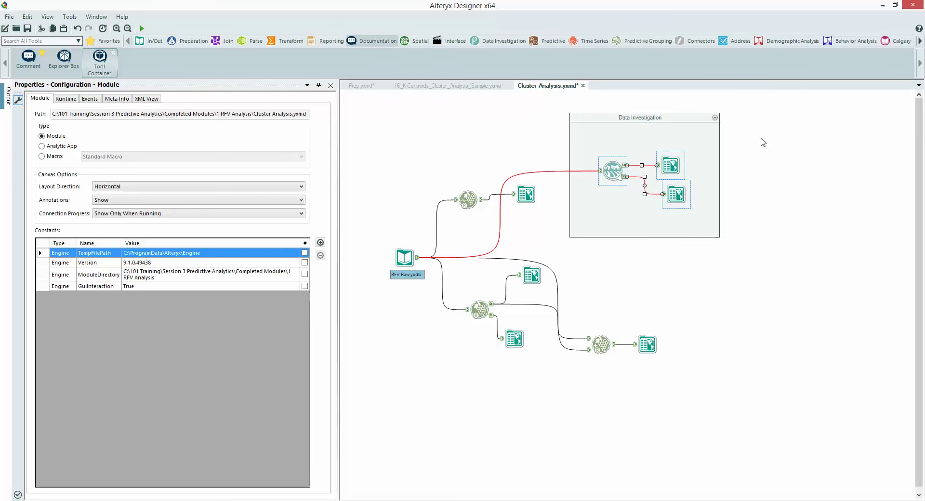
pyautogui.click(714, 119)
pyautogui.click(715, 119)
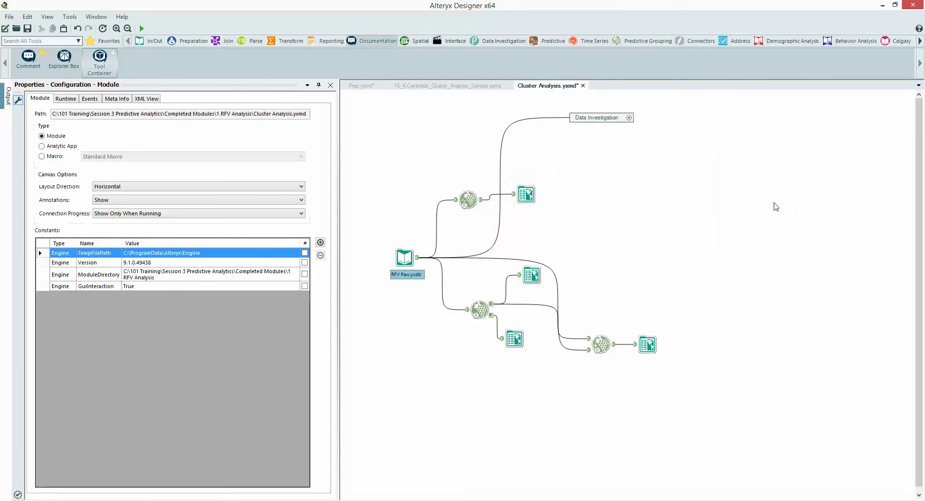
pyautogui.click(628, 118)
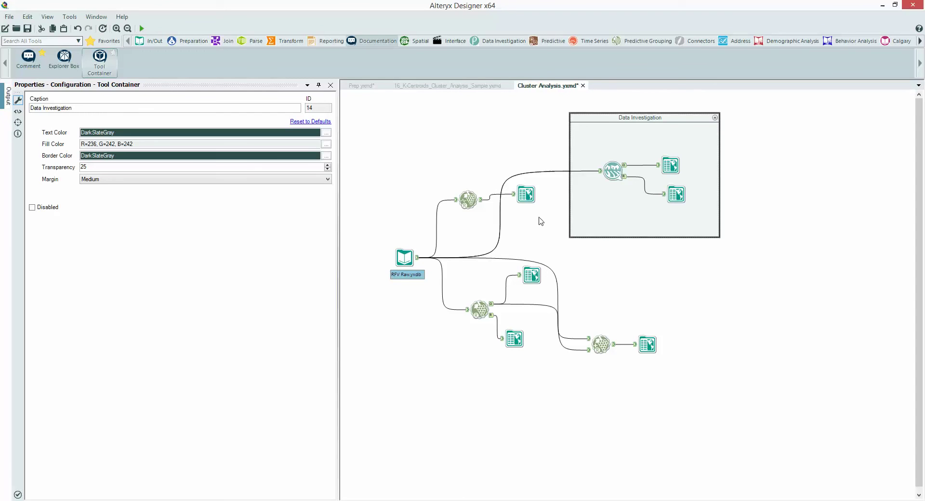
pyautogui.moveTo(440, 182); pyautogui.dragTo(620, 235)
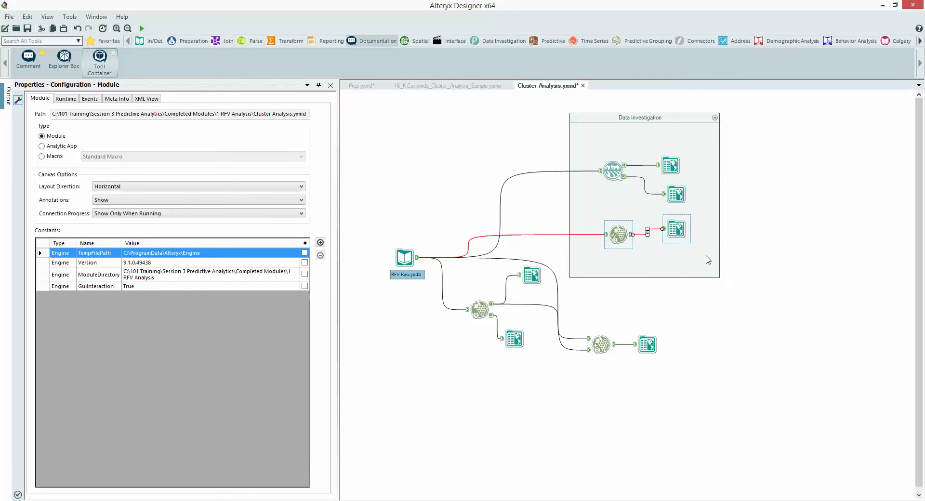
pyautogui.click(717, 115)
# Step: Collapse Data Investigation, move it nearer the input, disable it, and run the workflow
pyautogui.click(717, 114)
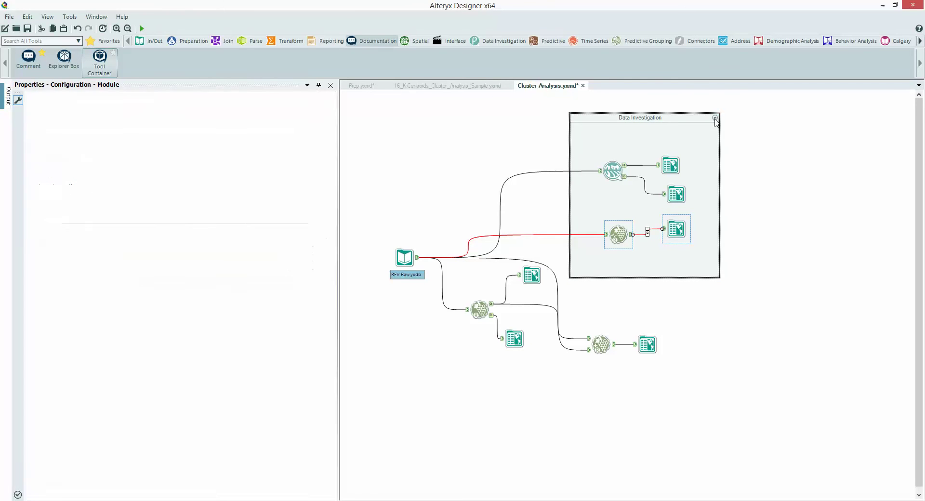
pyautogui.moveTo(607, 117); pyautogui.dragTo(496, 121)
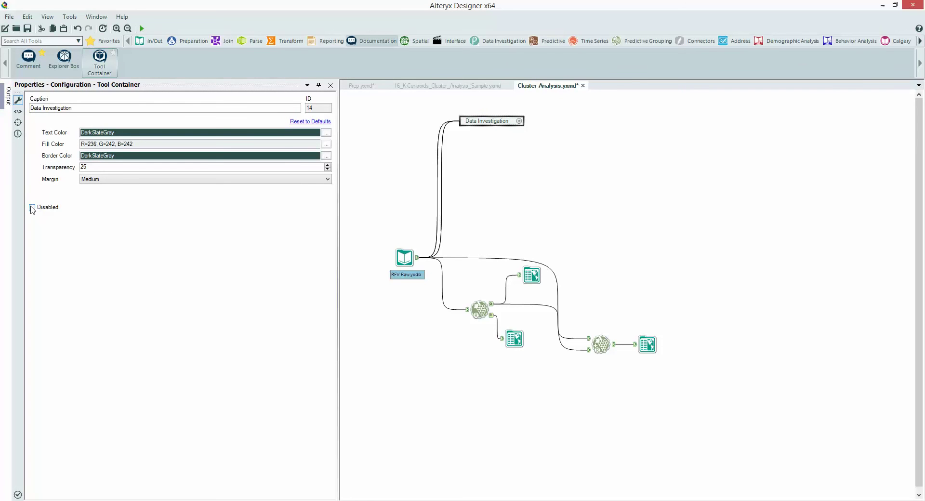
pyautogui.click(33, 209)
pyautogui.click(487, 189)
pyautogui.click(142, 29)
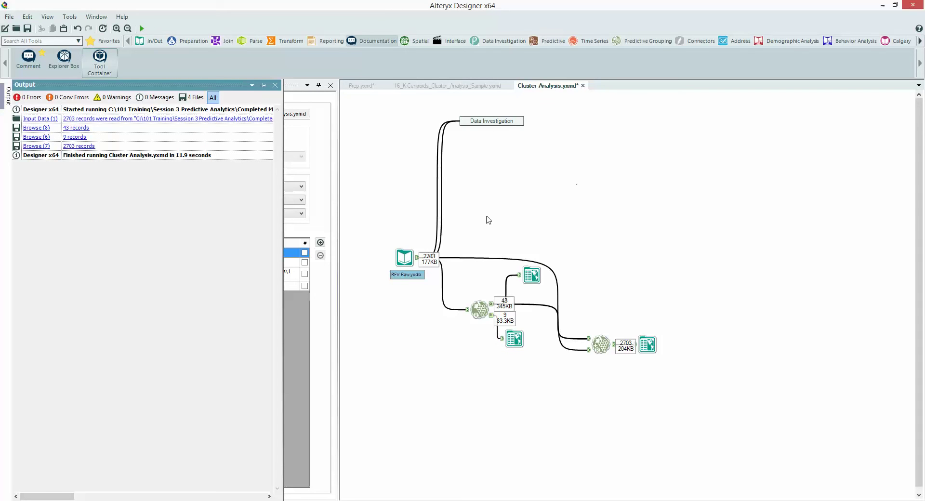
# Step: Re-enable and expand Data Investigation, then shift it up and left
pyautogui.click(496, 121)
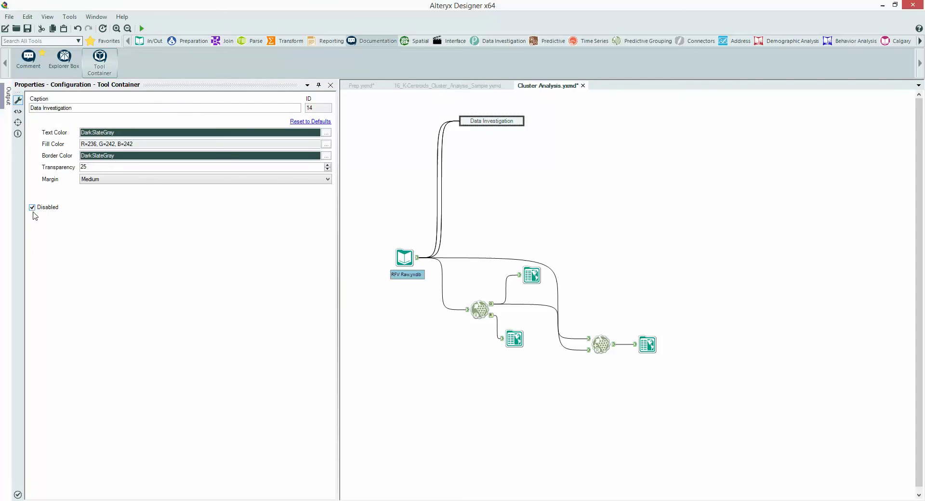
pyautogui.click(32, 207)
pyautogui.click(531, 192)
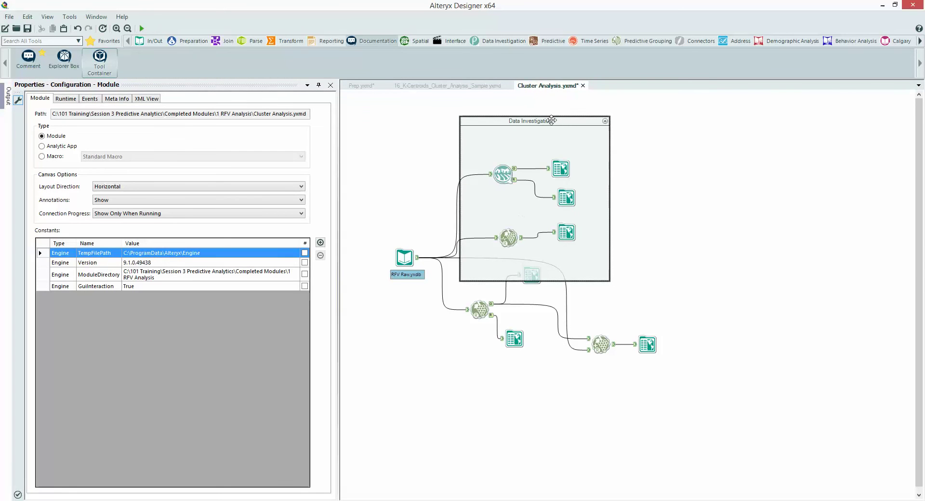
pyautogui.moveTo(552, 122); pyautogui.dragTo(534, 110)
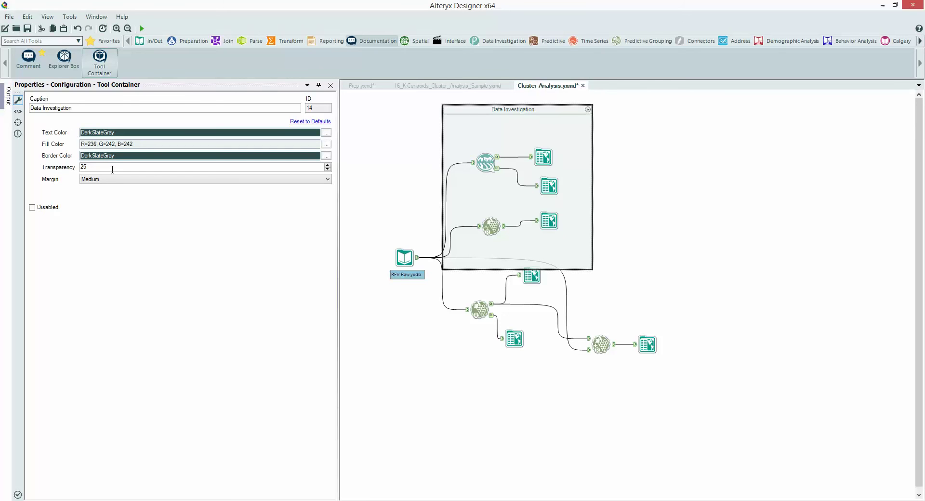
# Step: Fill Data Investigation orange (255, 128, 64) at transparency 50, then collapse it
pyautogui.doubleClick(88, 166)
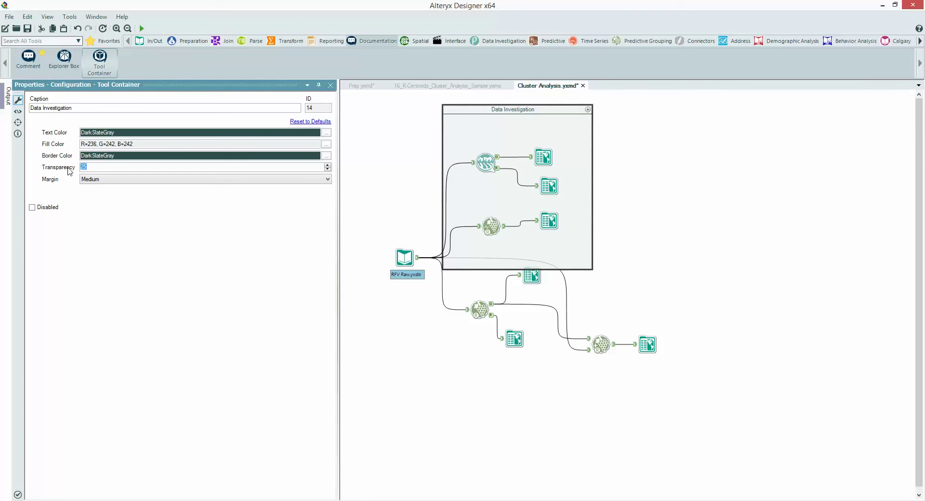
pyautogui.write('50')
pyautogui.click(327, 145)
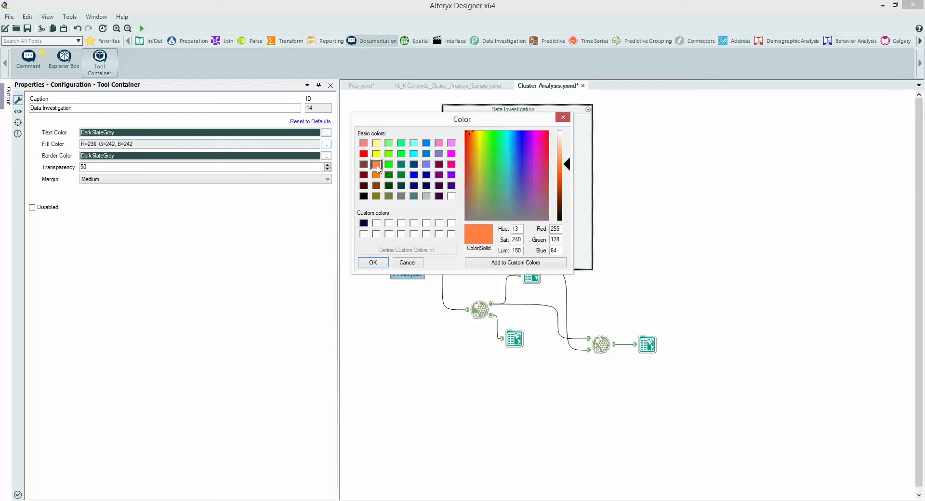
pyautogui.click(382, 263)
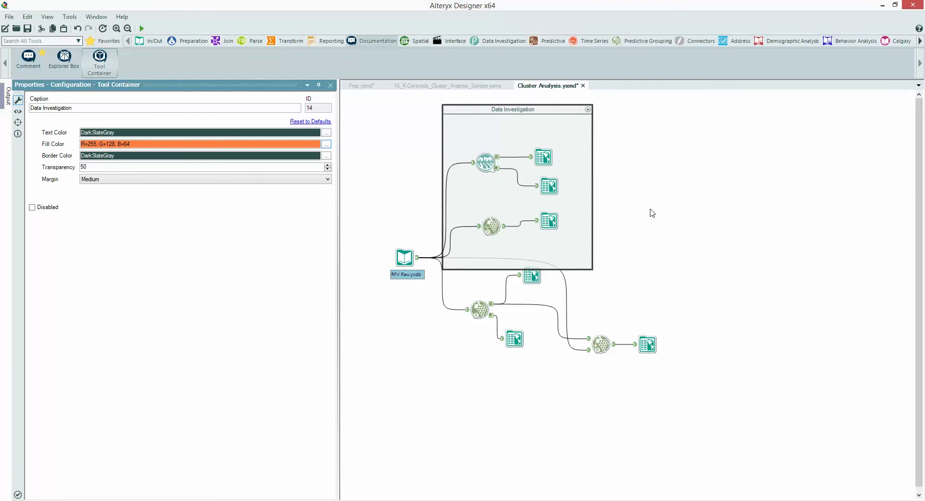
pyautogui.click(624, 223)
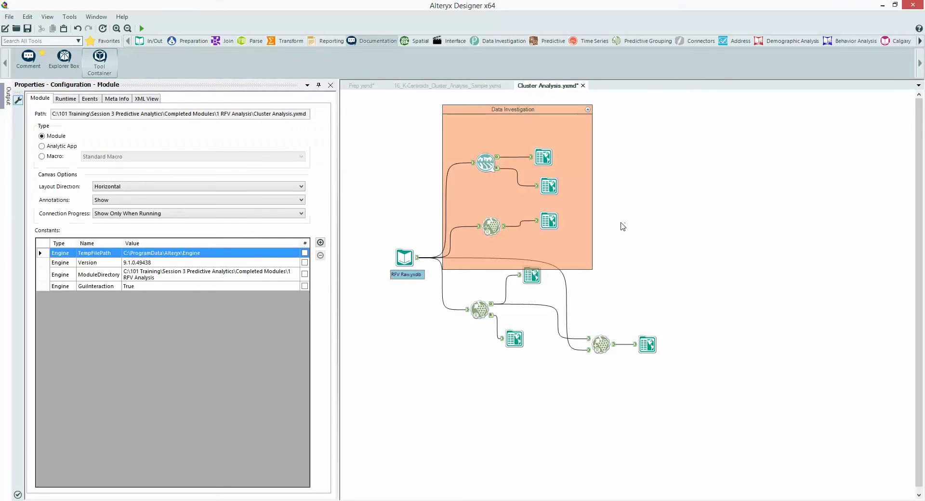
pyautogui.click(588, 110)
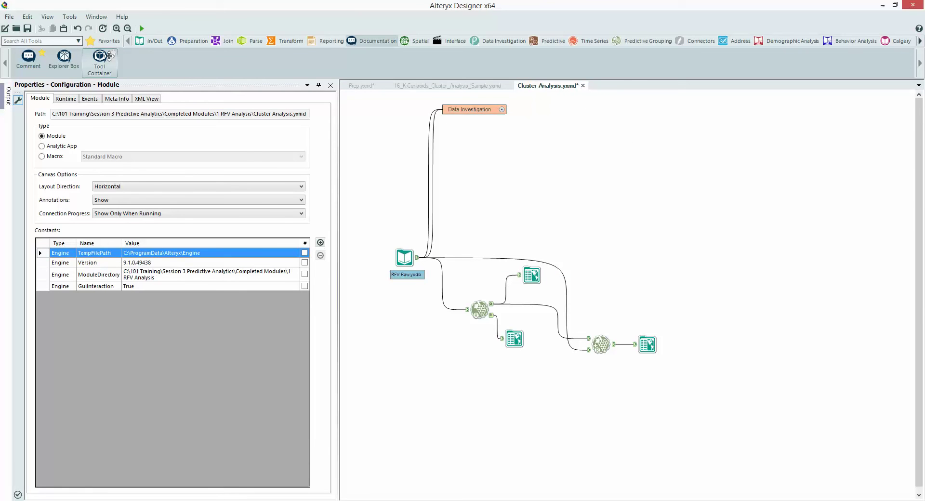
# Step: Add a new container and move the five remaining clustering tools into it
pyautogui.moveTo(100, 57); pyautogui.dragTo(590, 235)
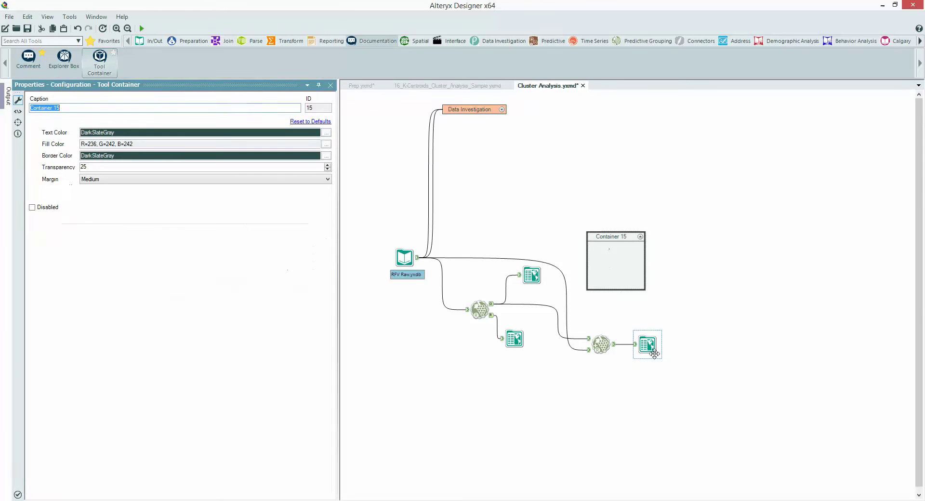
pyautogui.moveTo(681, 381); pyautogui.dragTo(458, 270)
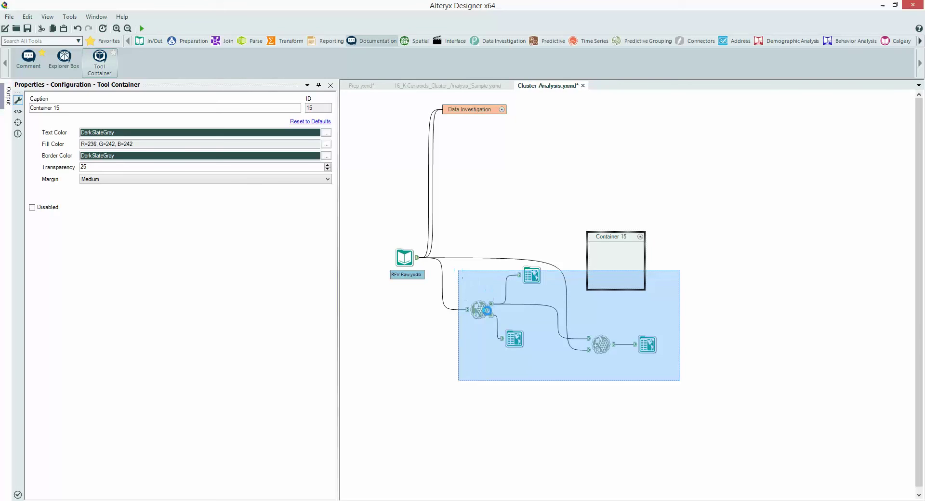
pyautogui.moveTo(484, 311); pyautogui.dragTo(606, 270)
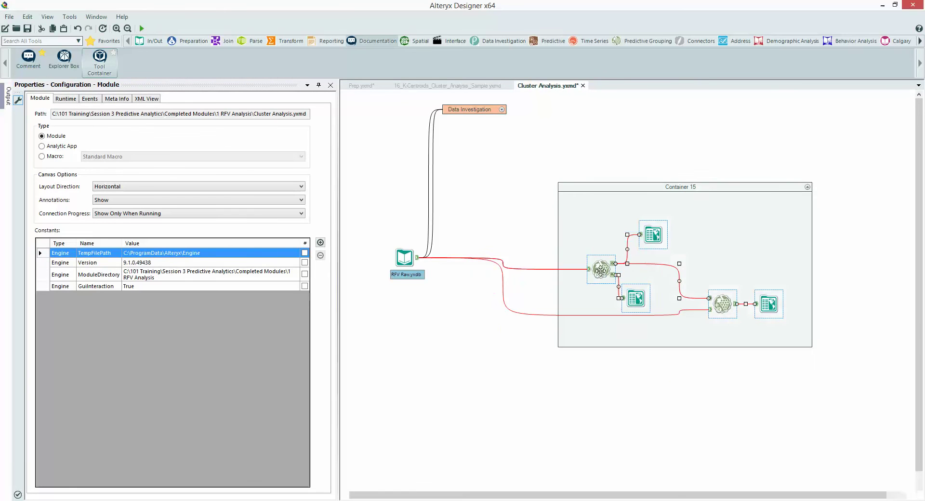
pyautogui.moveTo(646, 187); pyautogui.dragTo(565, 231)
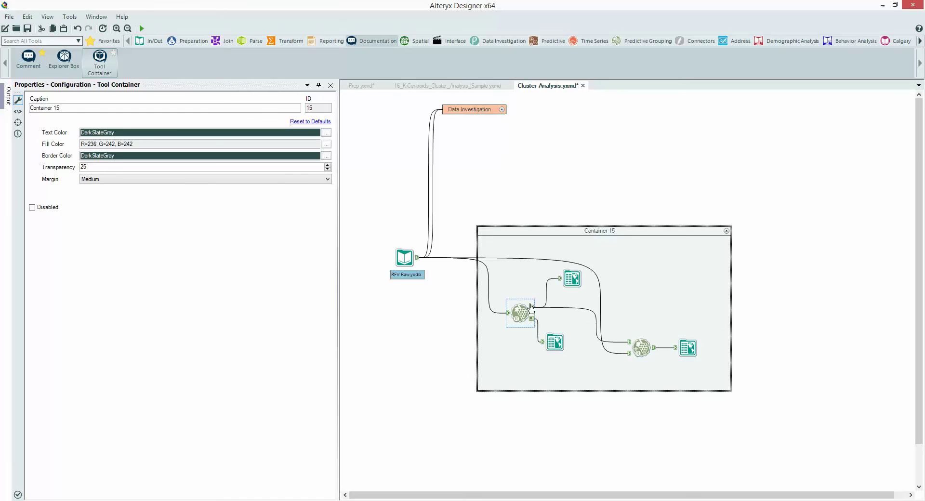
# Step: Caption the new container 'Clustering Work'
pyautogui.click(72, 104)
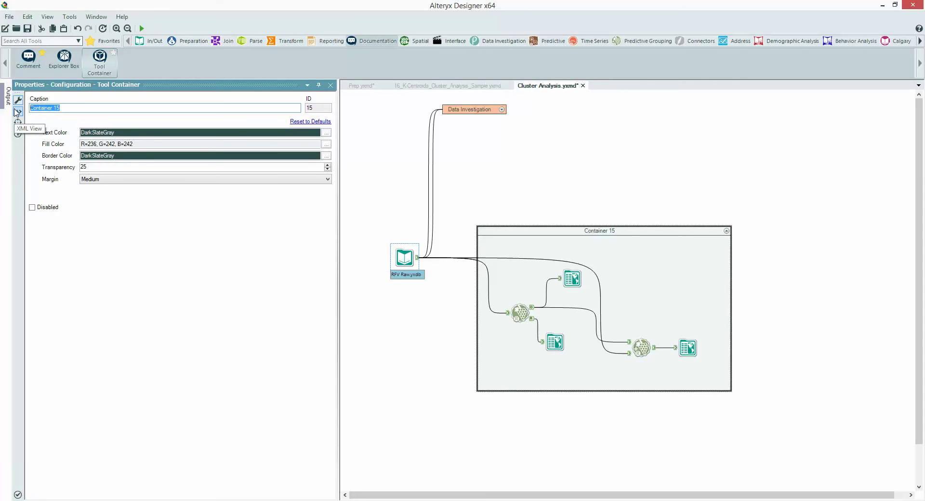
pyautogui.write('Clus')
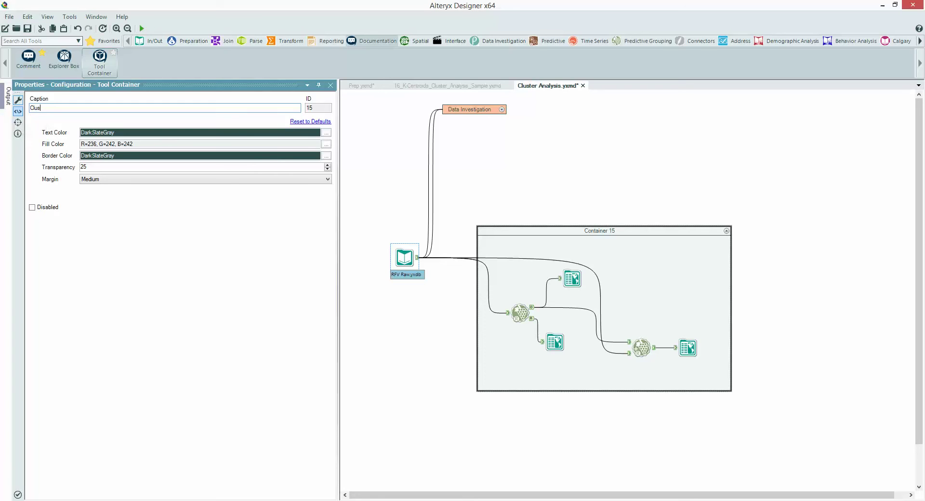
pyautogui.write('tering Work')
pyautogui.click(574, 198)
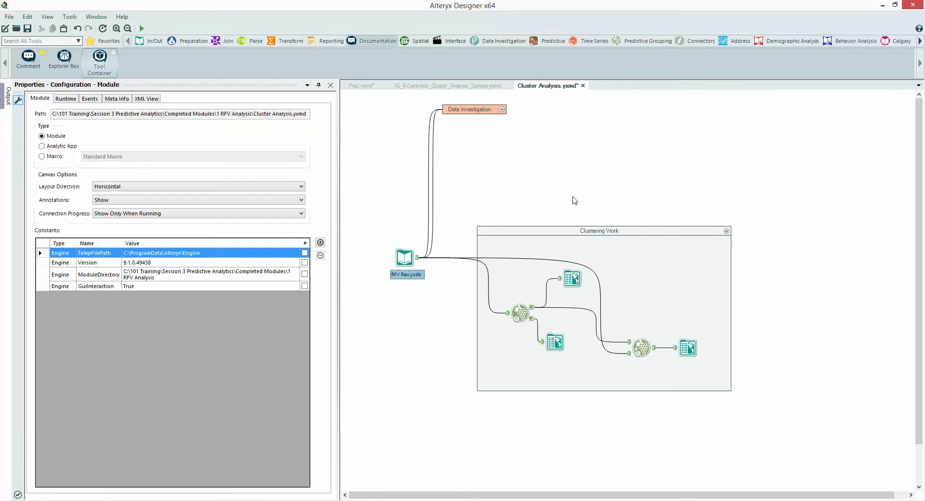
# Step: Pull the final Browse outside Clustering Work, collapse that container, and run the workflow
pyautogui.moveTo(688, 348); pyautogui.dragTo(818, 357)
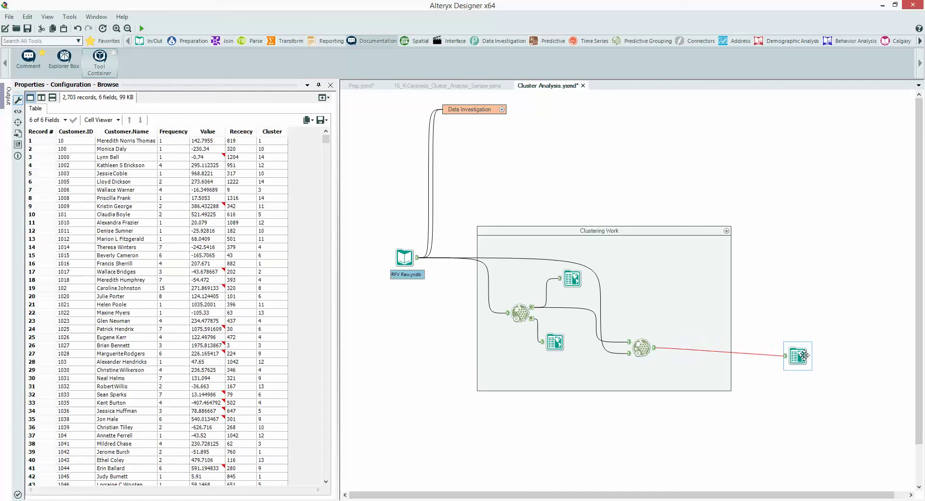
pyautogui.click(680, 231)
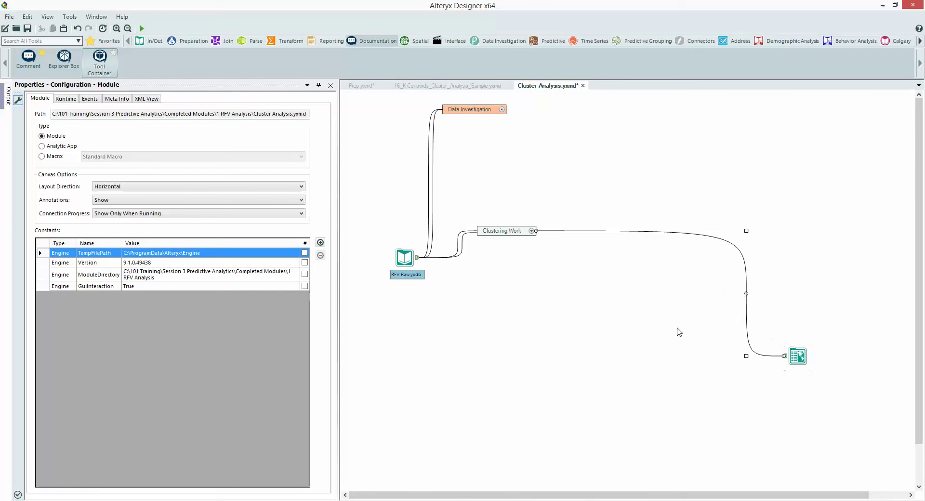
pyautogui.click(535, 231)
pyautogui.click(142, 29)
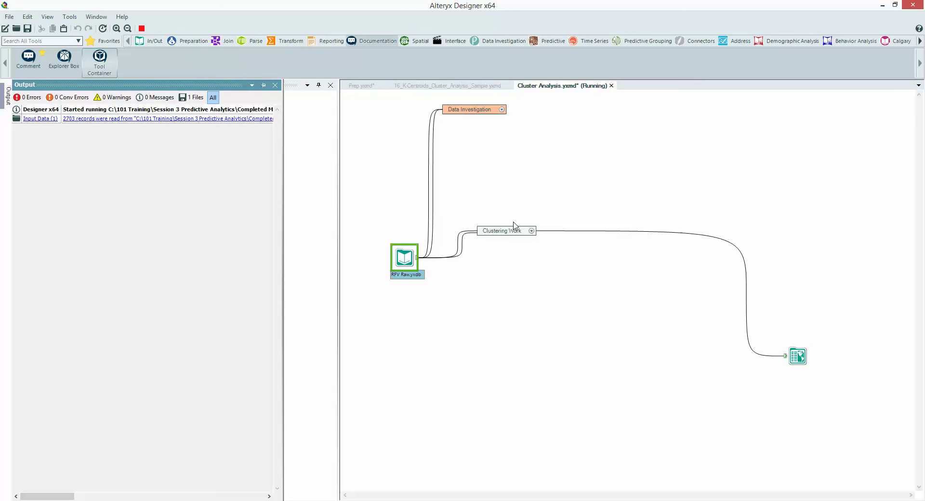
# Step: Stop the run, disable Data Investigation, and rerun for 0 errors
pyautogui.click(141, 29)
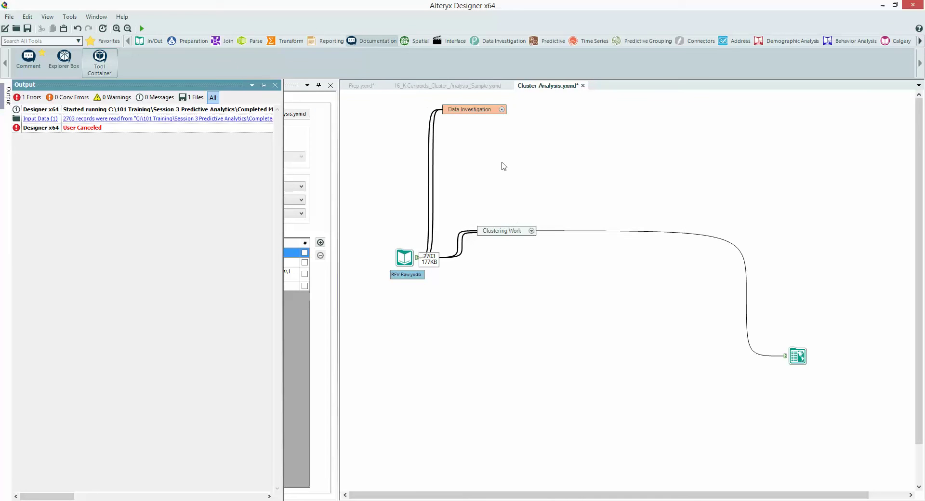
pyautogui.click(470, 109)
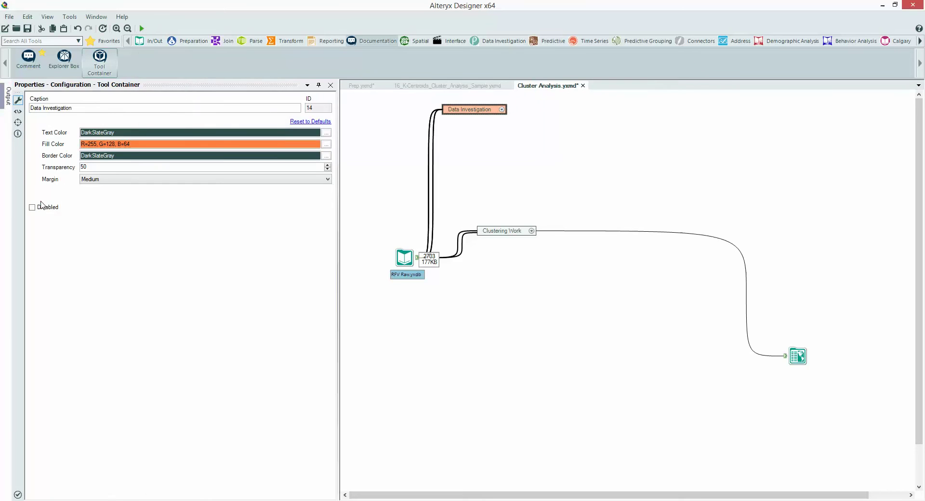
pyautogui.click(33, 207)
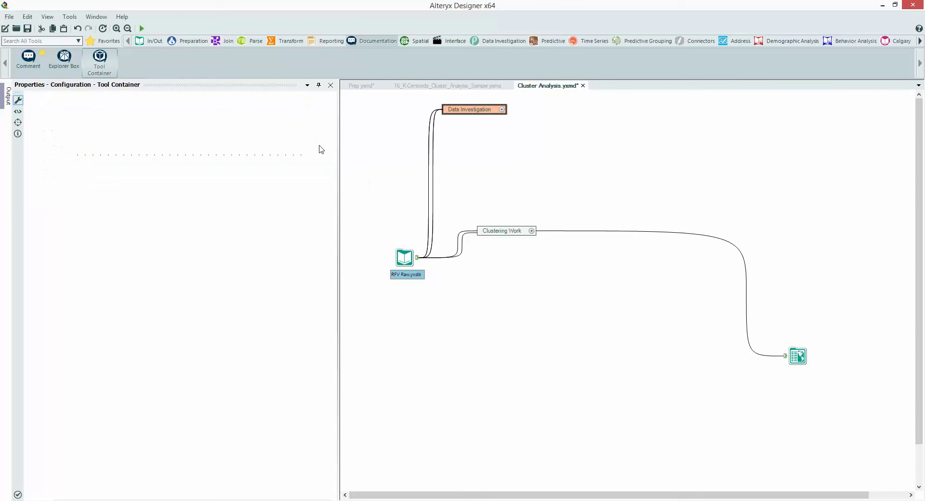
pyautogui.click(142, 28)
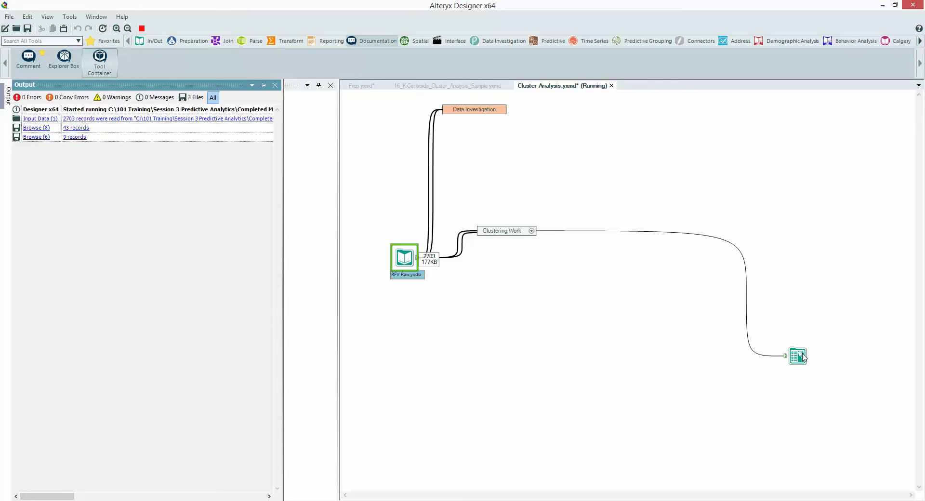
# Step: View the final Browse's 2,703 records with a Cluster column, then expand Clustering Work
pyautogui.click(798, 356)
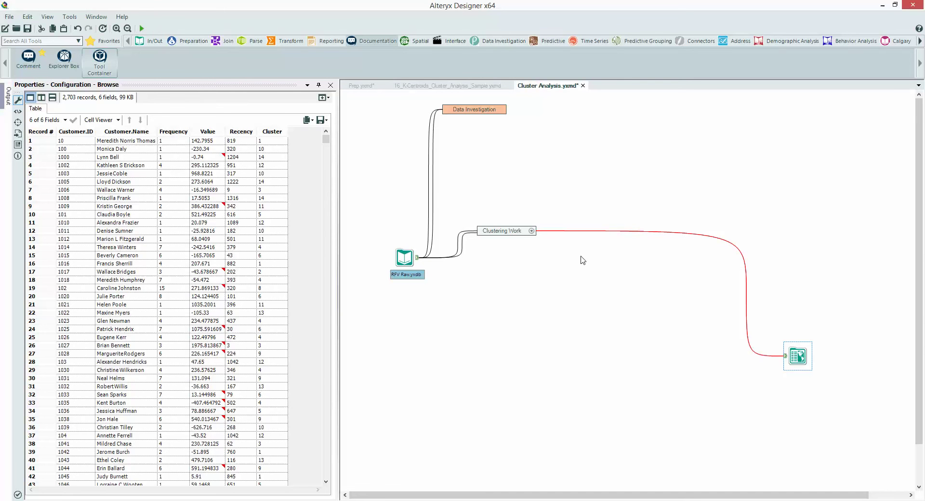
pyautogui.click(531, 231)
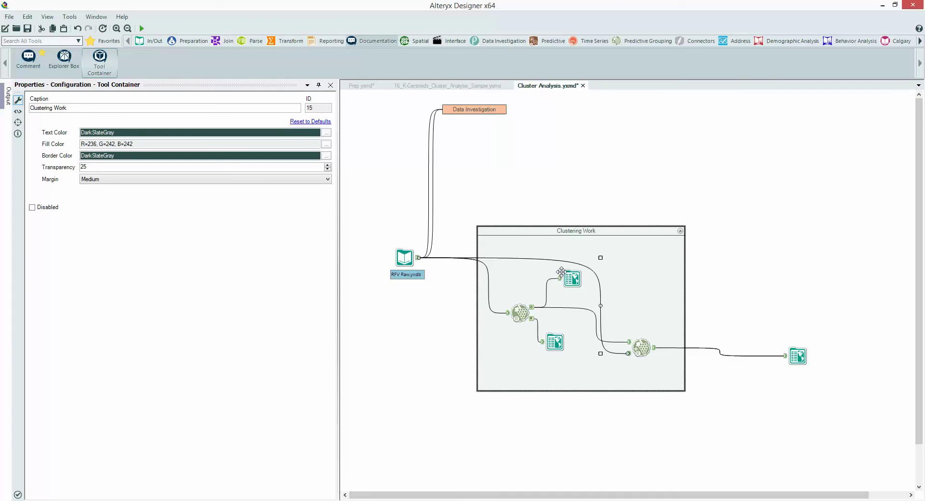